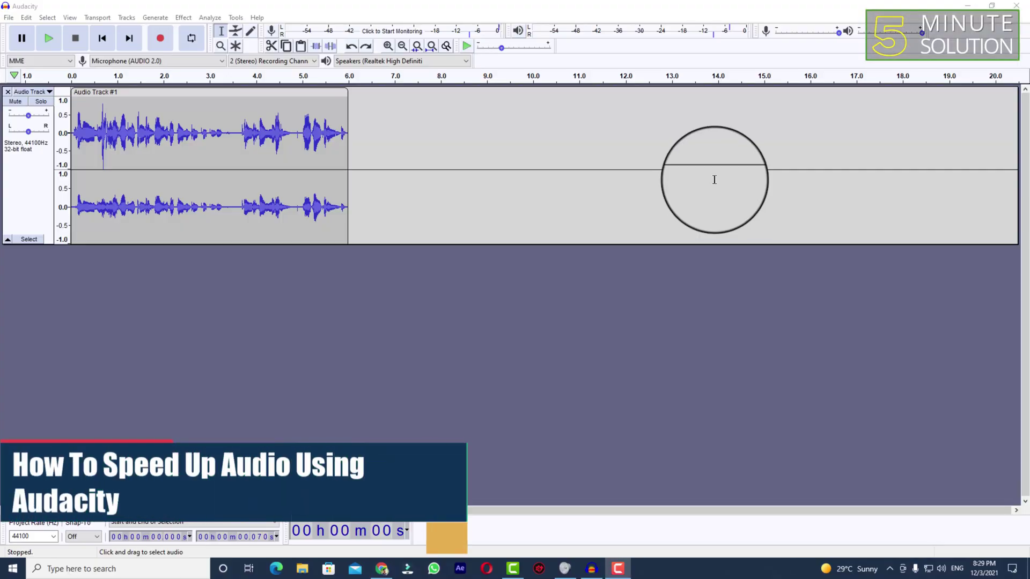
Step: Select the entire stereo clip in Audio Track #1, spanning 0 to 6.188 seconds
left_click(719, 133)
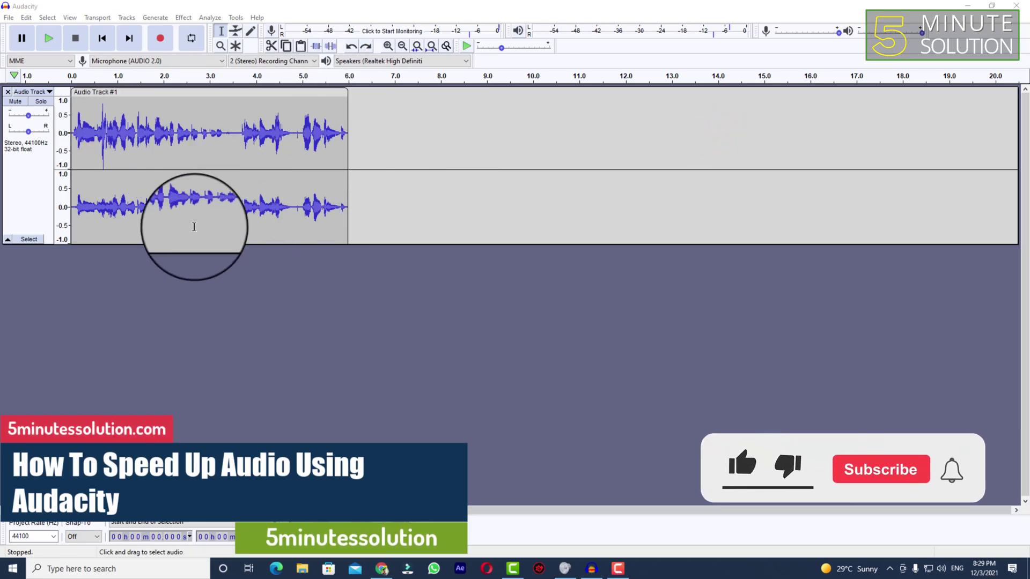
left_click(365, 119)
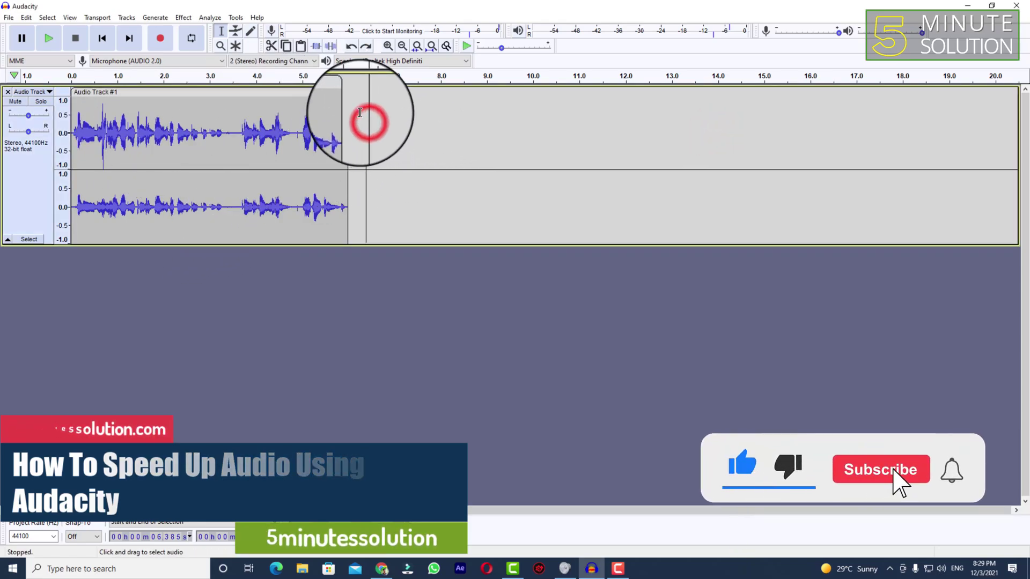
left_click_drag(357, 110, 16, 161)
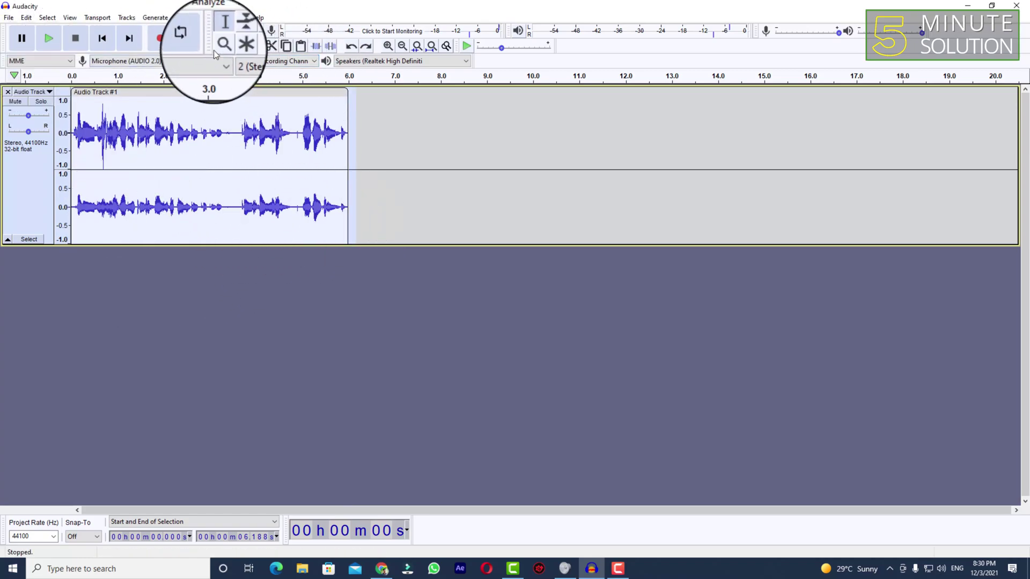
left_click(388, 156)
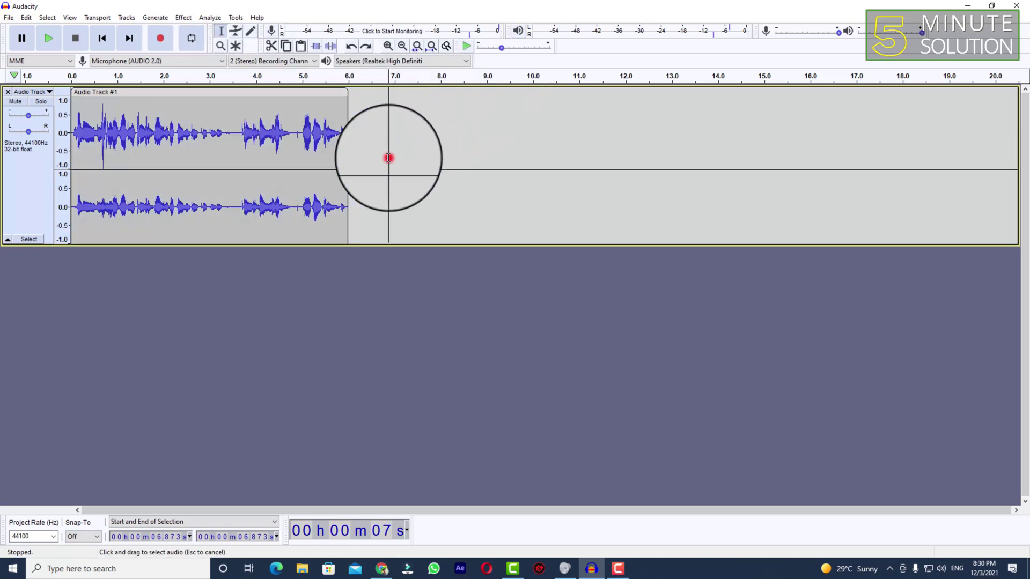
left_click(104, 114)
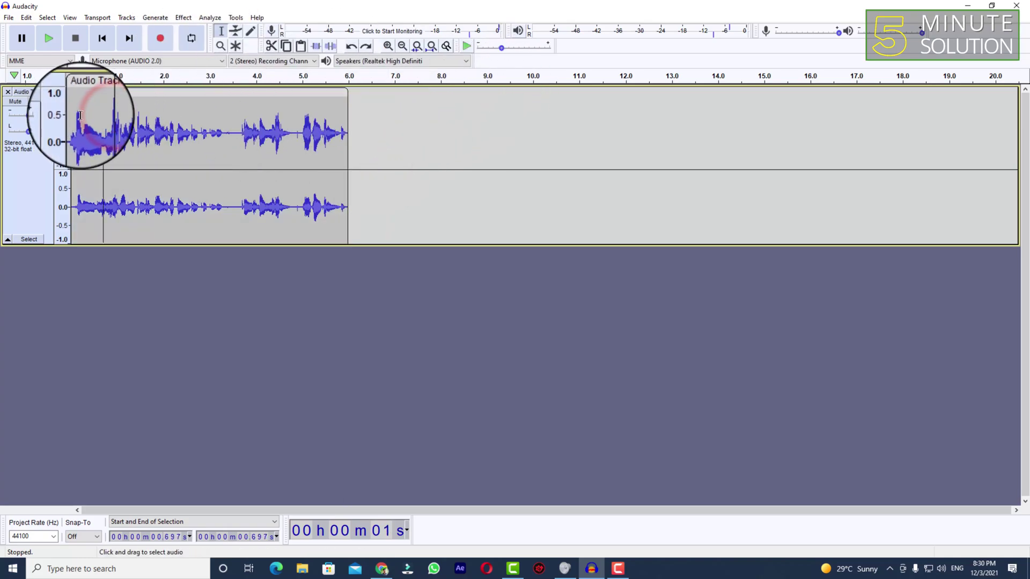
left_click(76, 115)
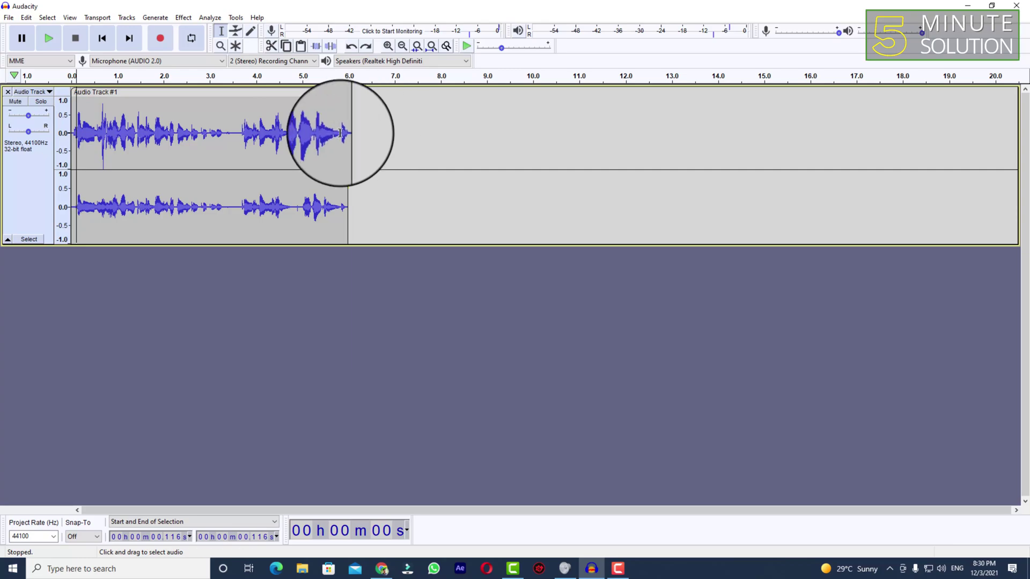
left_click(371, 125)
left_click_drag(357, 105, 41, 121)
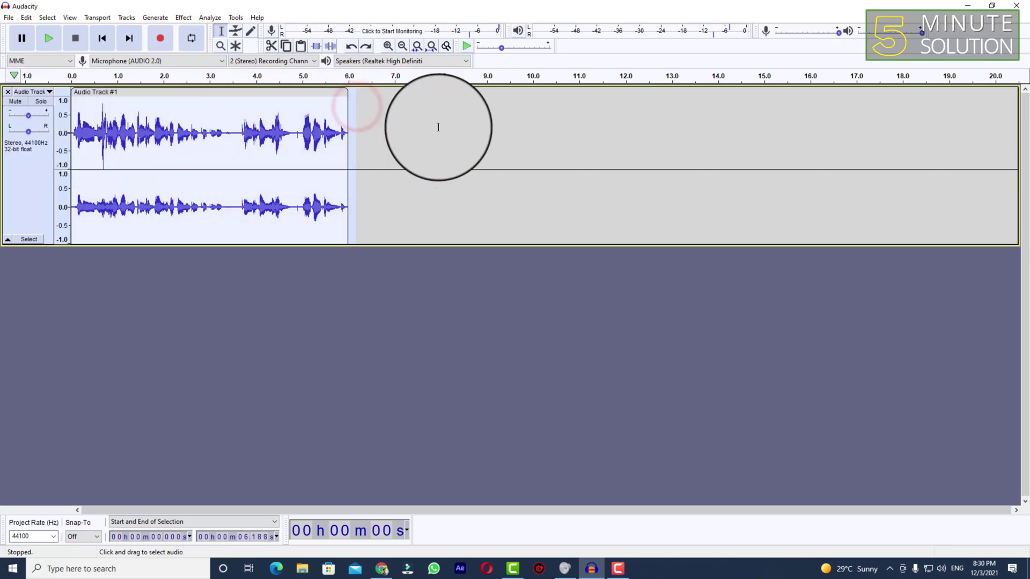
left_click(184, 19)
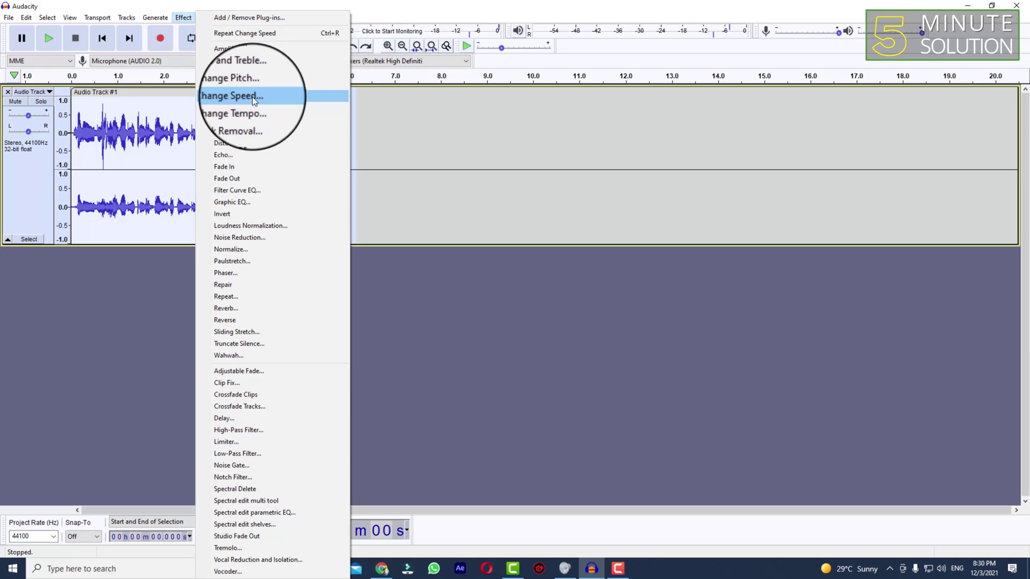
left_click(253, 100)
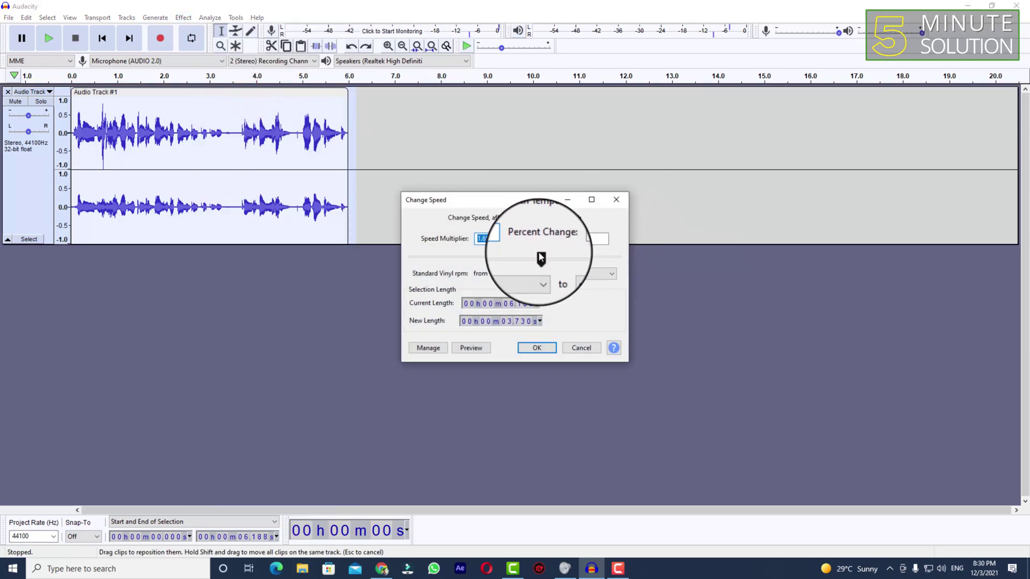
mouse_move(535, 256)
left_mouse_down()
mouse_move(494, 266)
mouse_move(545, 263)
left_mouse_up()
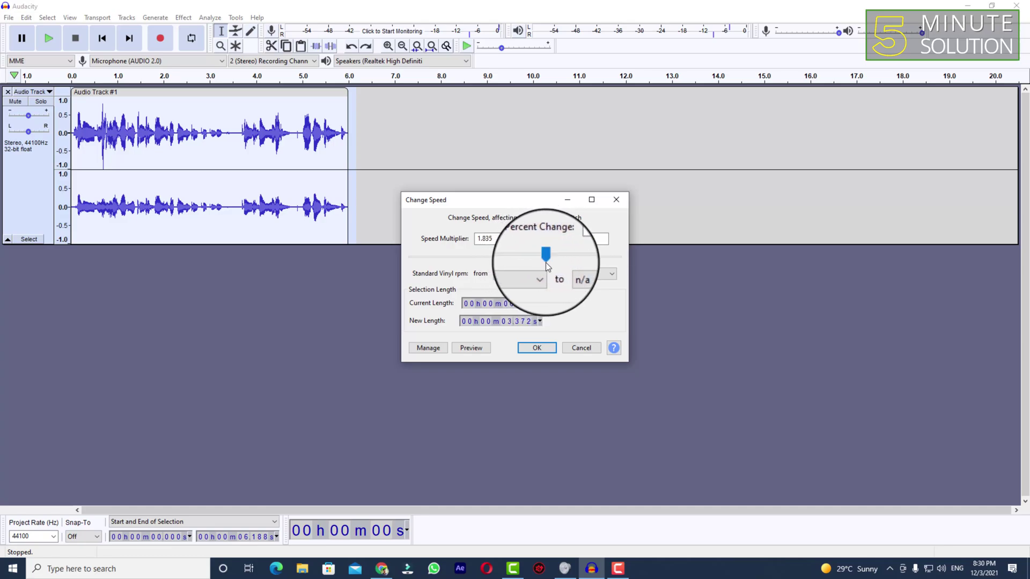
left_click(616, 198)
left_click(77, 114)
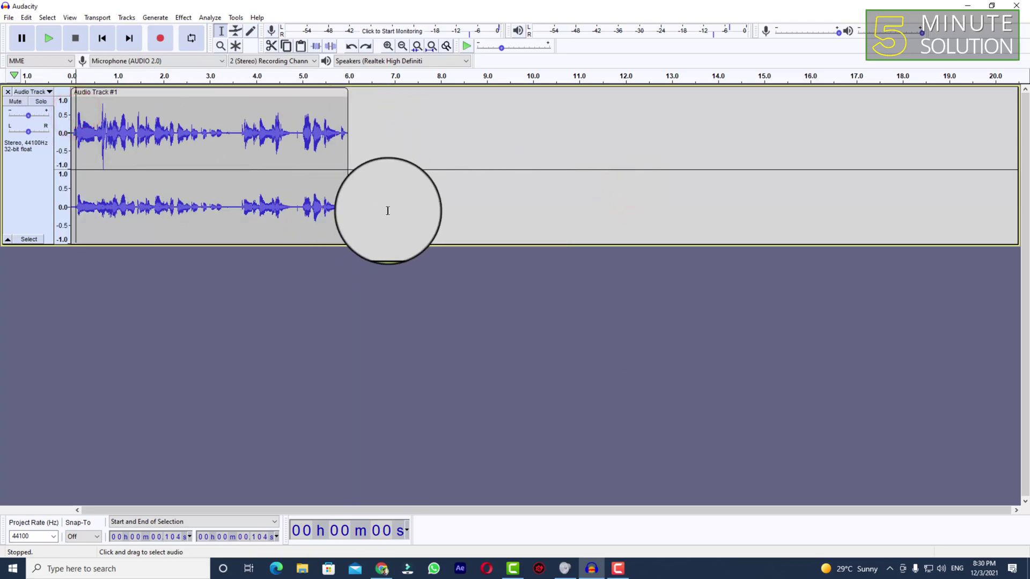
Step: Play the unchanged clip, then reselect it from 0 to 6.304 seconds
key("space")
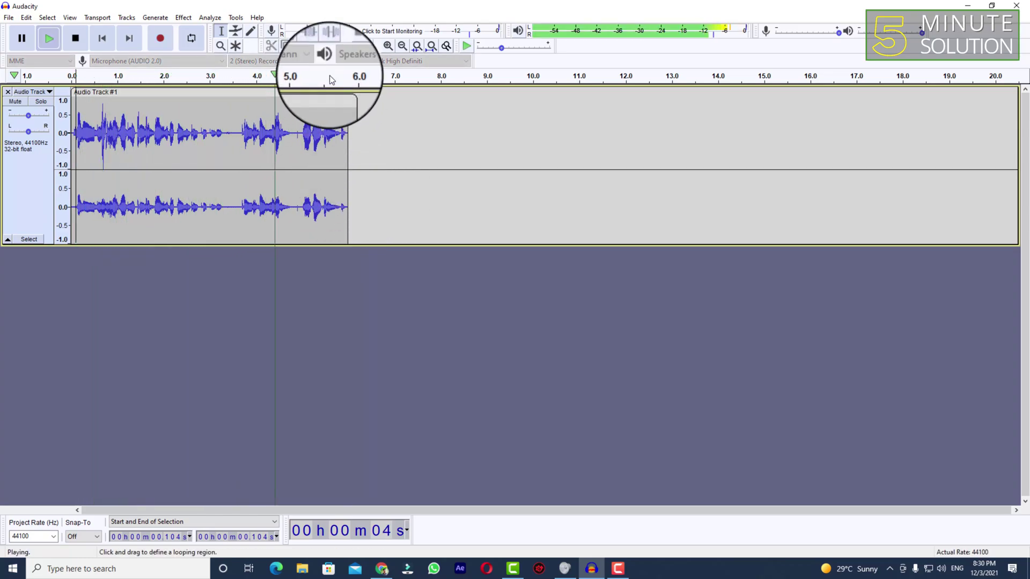
left_click_drag(362, 117, 35, 104)
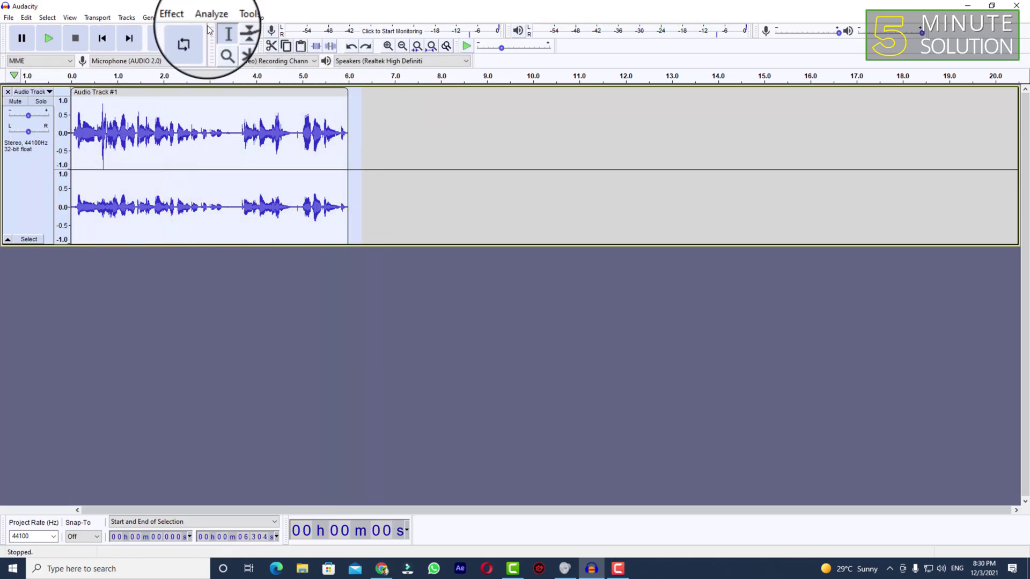
Step: Open Change Speed and preview the clip at a 1.525 speed multiplier
left_click(183, 17)
left_click(183, 17)
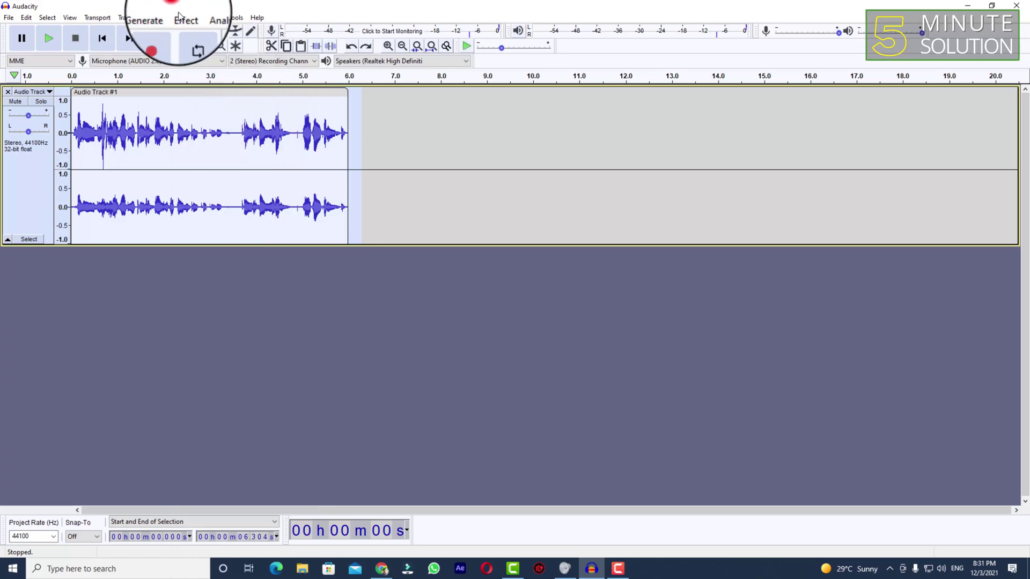
left_click(183, 17)
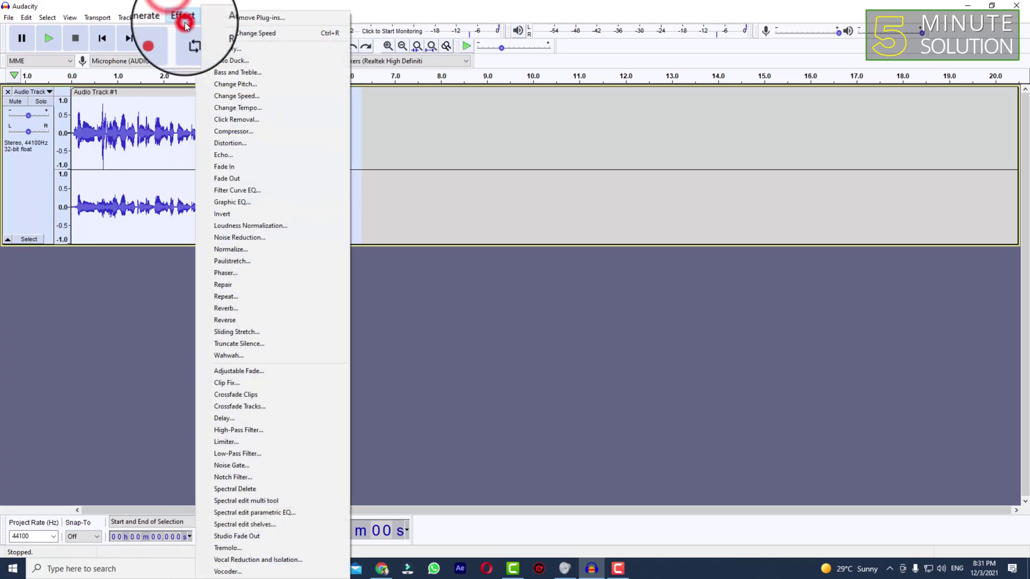
left_click(256, 97)
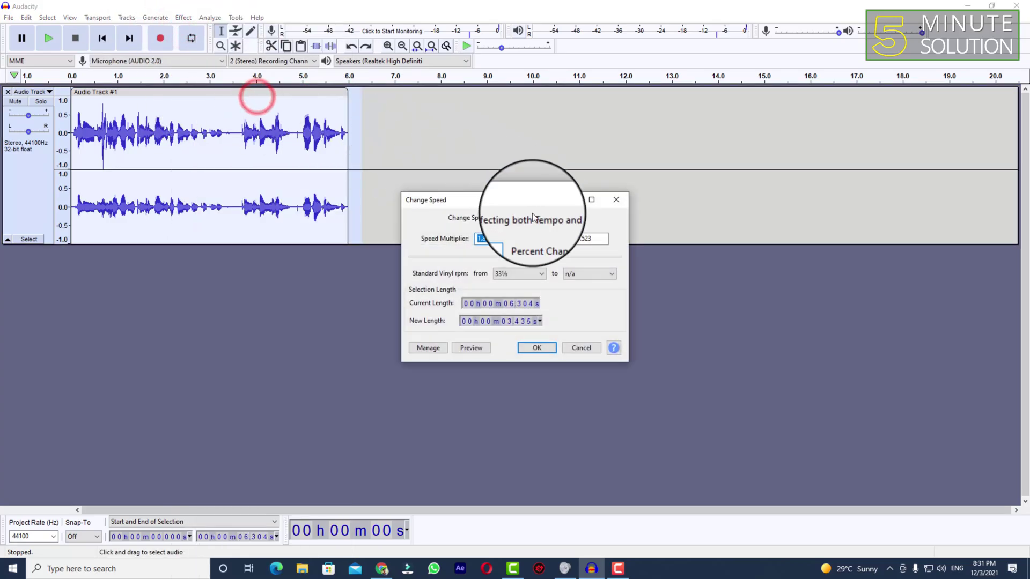
left_click(545, 253)
left_click_drag(544, 254, 538, 256)
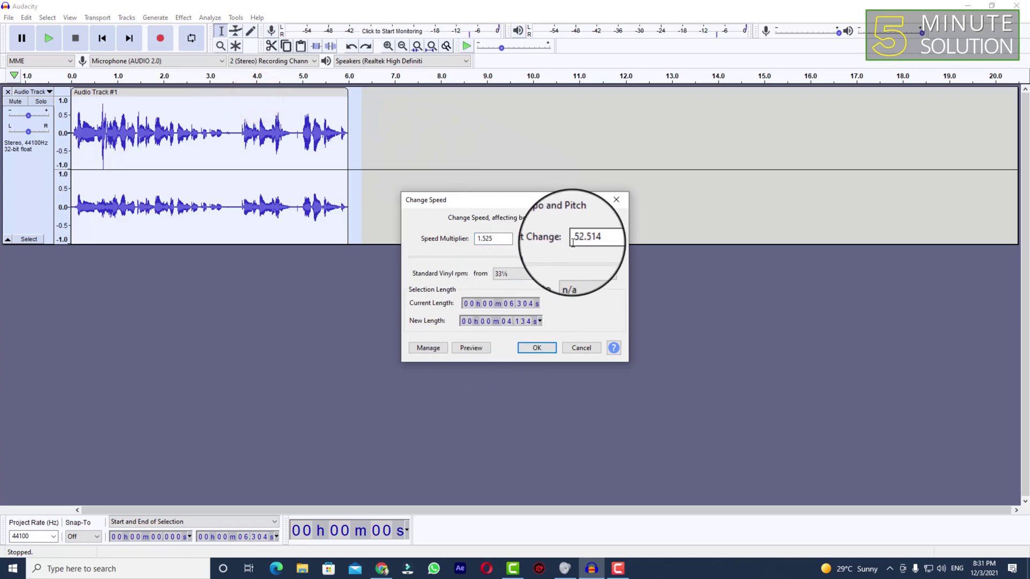
left_click(472, 349)
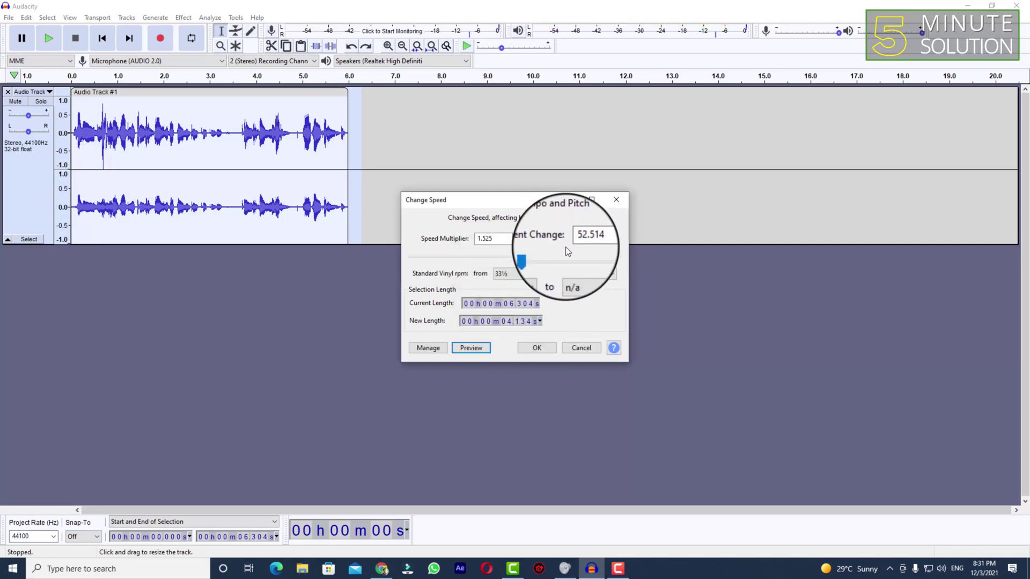
Step: Raise the speed multiplier to 1.625, preview it, and apply it to the clip
left_click(538, 255)
left_click_drag(538, 254, 539, 254)
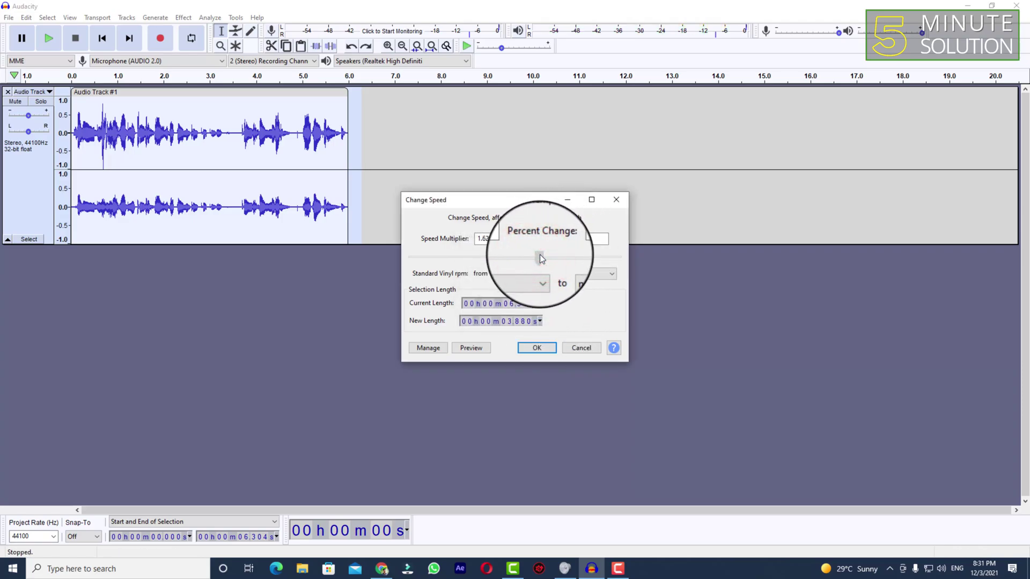
left_click(481, 351)
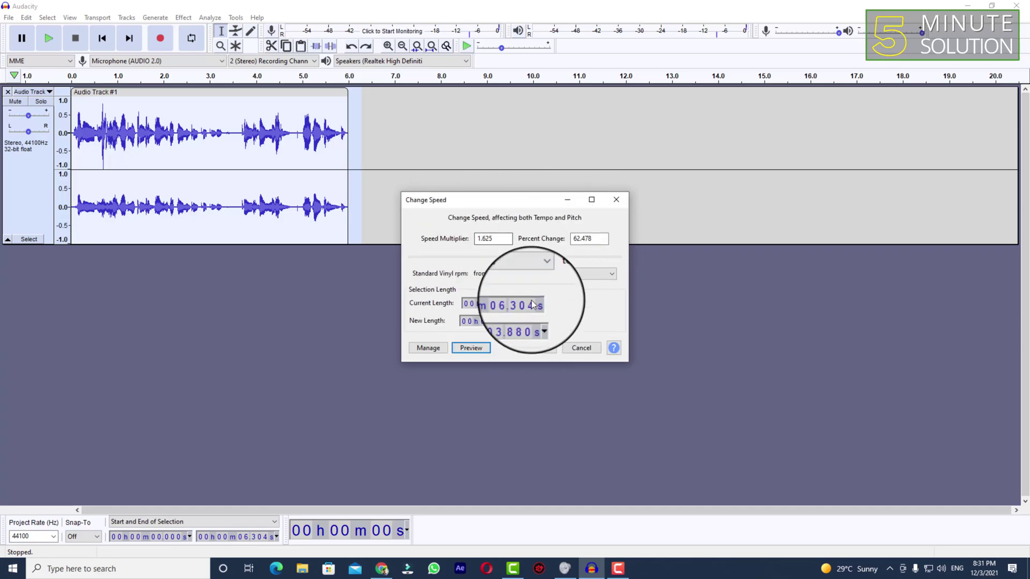
left_click(536, 348)
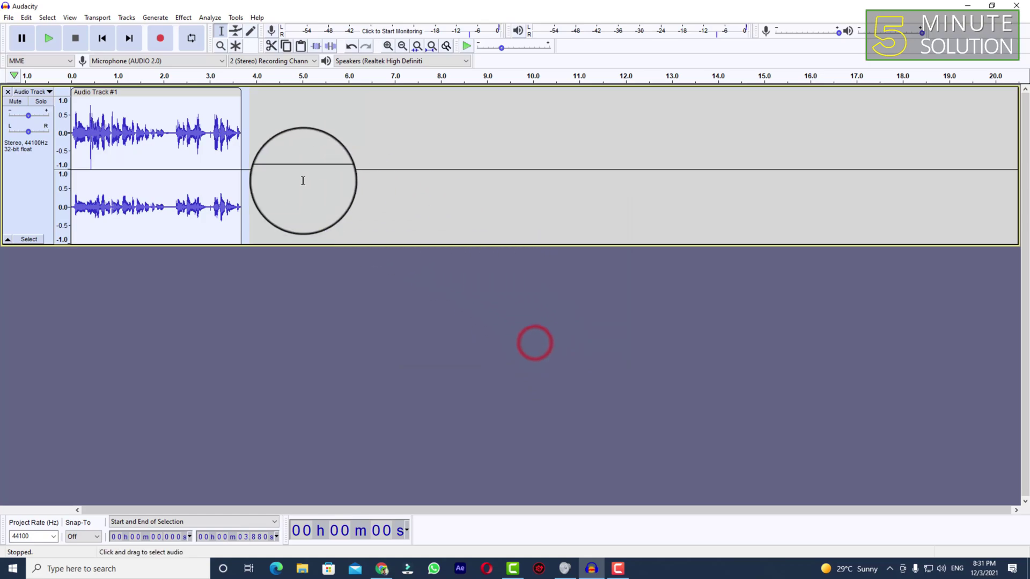
Step: Play the sped-up clip, then select both channels from 0 to 3.936 s
left_click(75, 117)
left_click(78, 118)
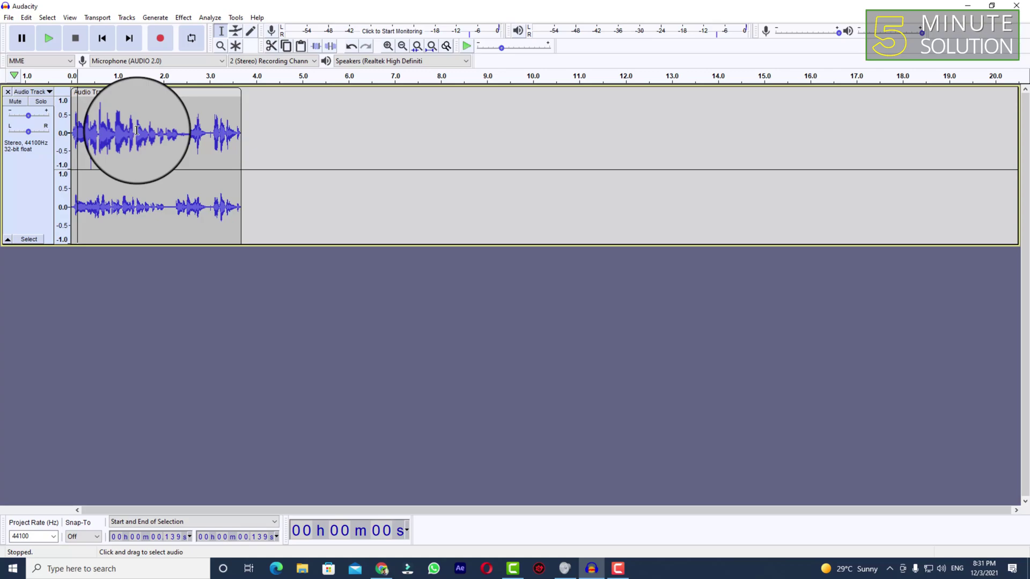
key("space")
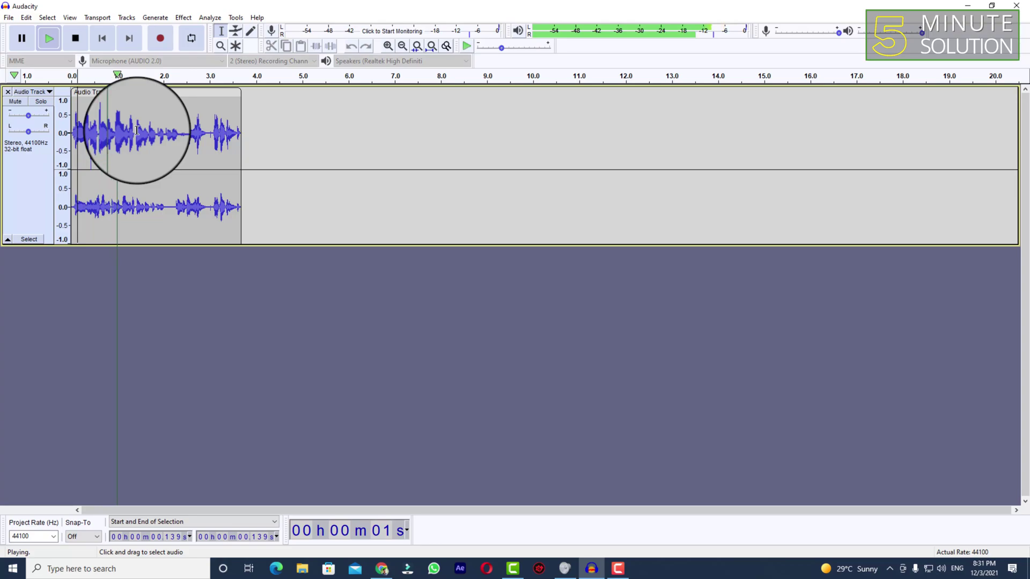
key("space")
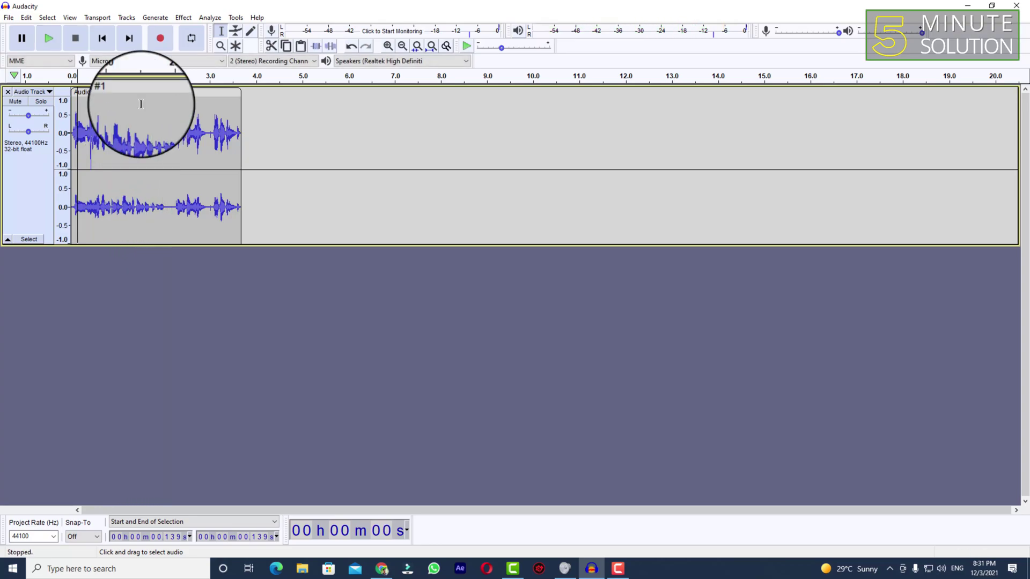
left_click(255, 127)
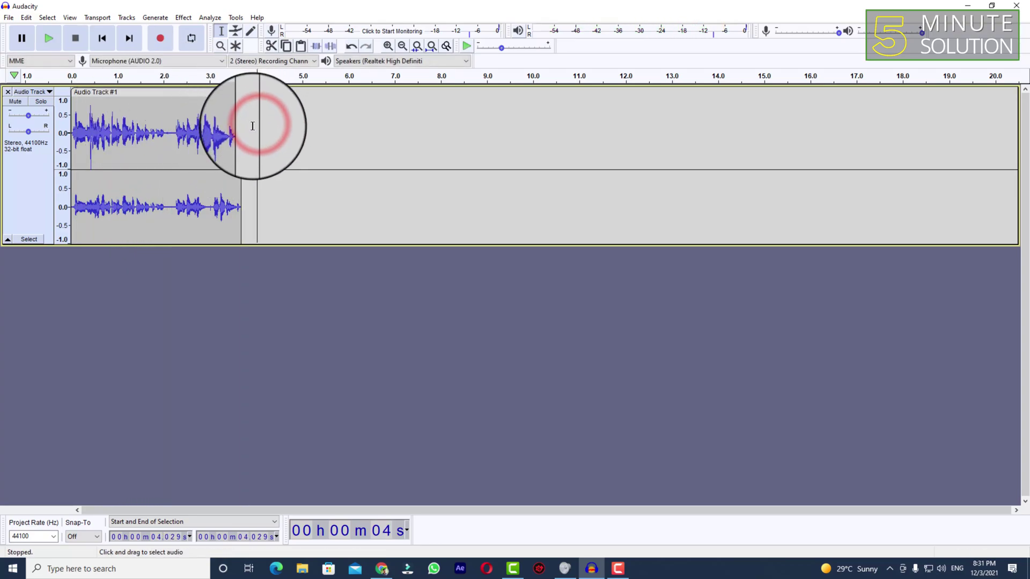
key("shift+Home")
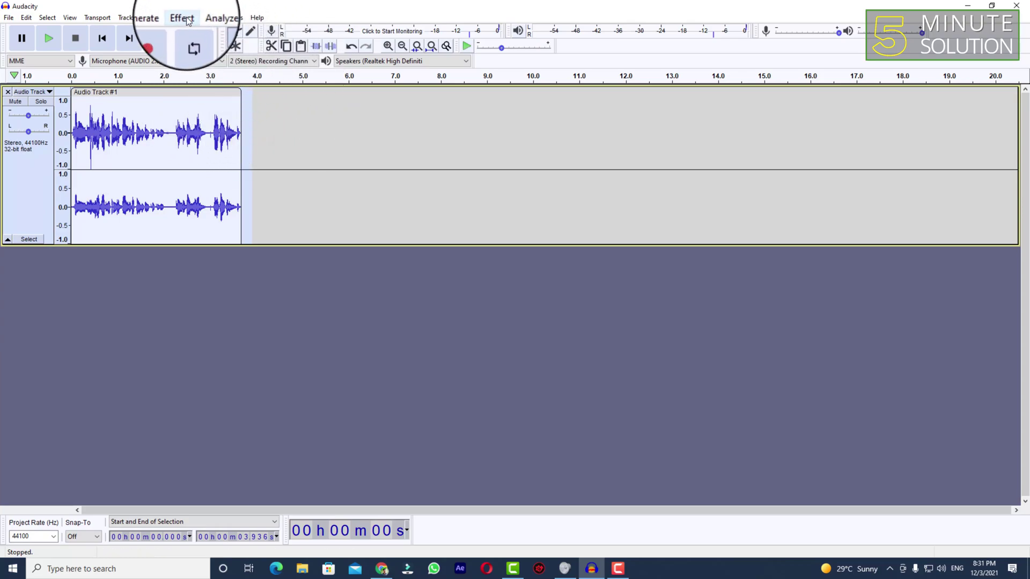
Step: Select the whole track, open Change Pitch, and preview a milder pitch drop
left_click(259, 115)
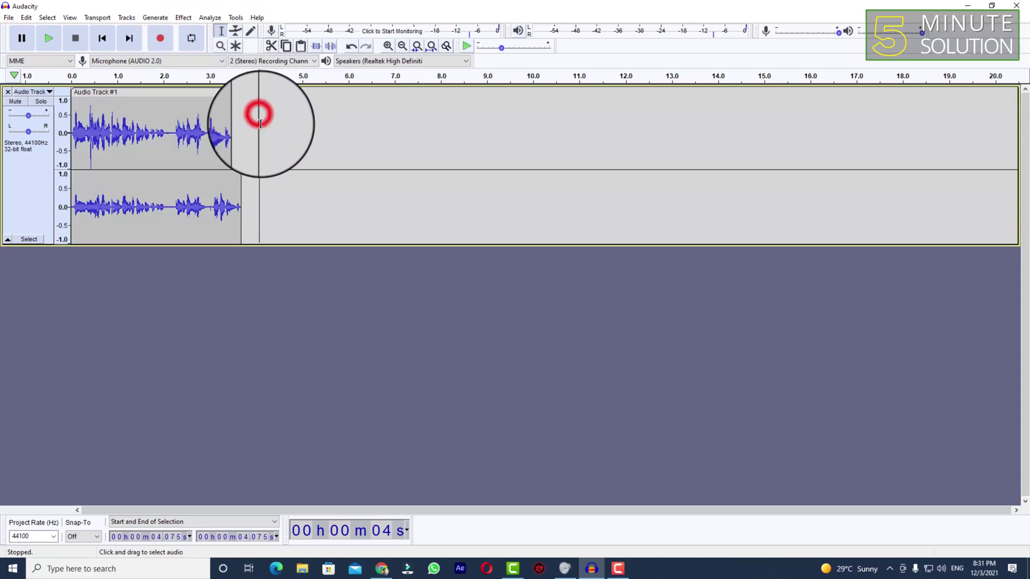
left_click(27, 150)
left_click(183, 17)
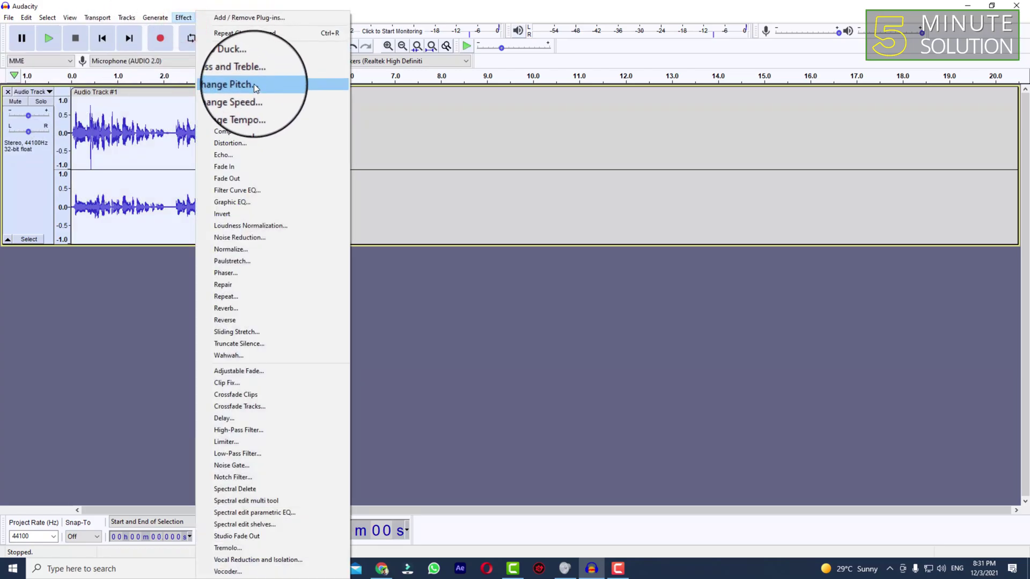
left_click(254, 87)
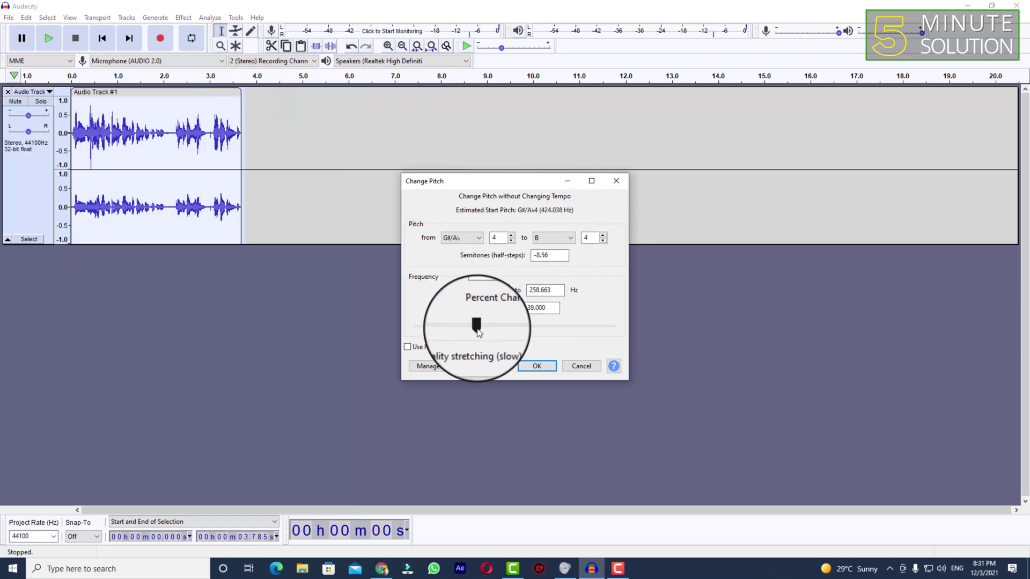
mouse_move(478, 328)
left_mouse_down()
mouse_move(518, 326)
mouse_move(477, 330)
mouse_move(491, 323)
left_mouse_up()
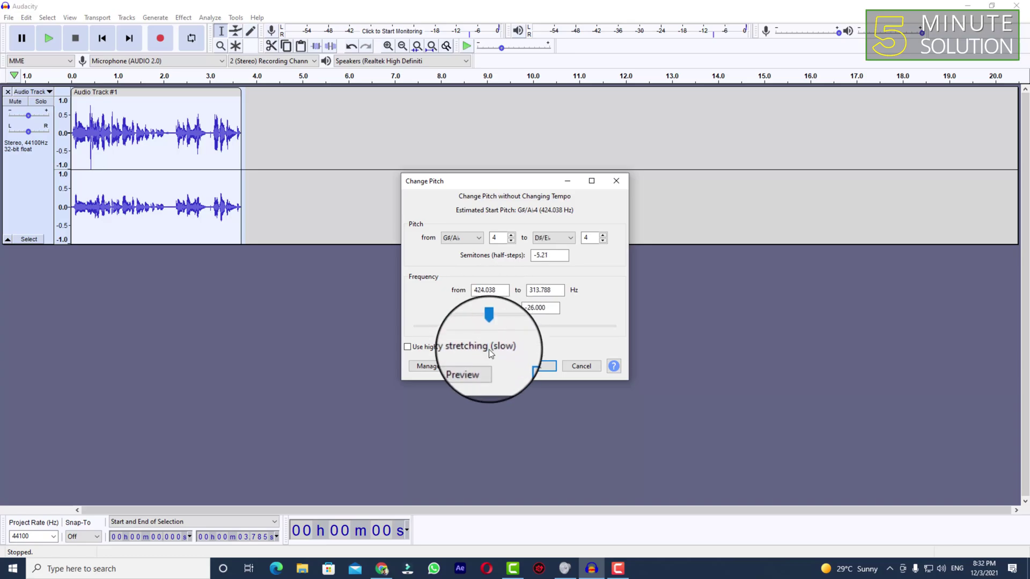
left_click(481, 368)
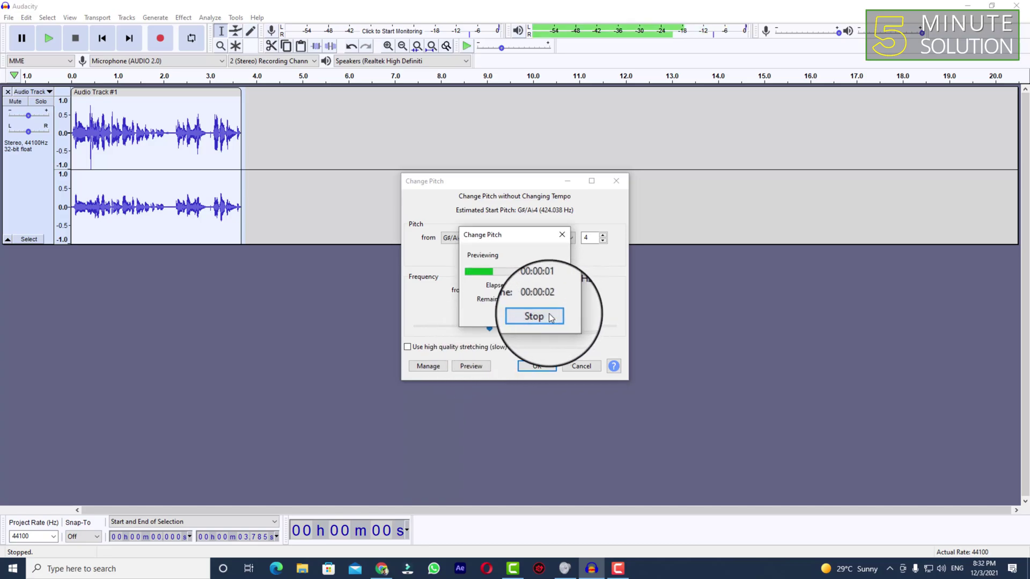
left_click(544, 317)
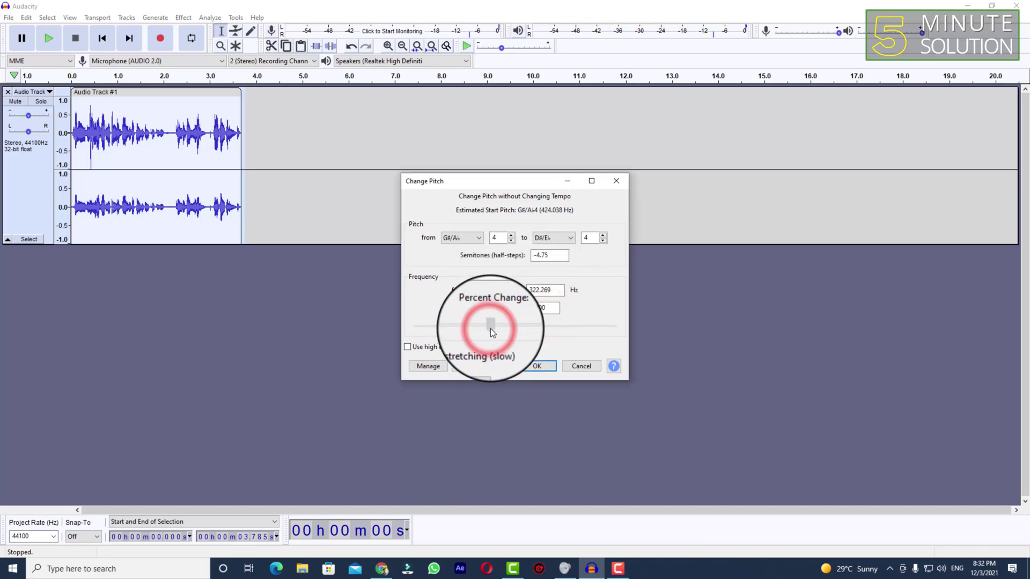
Step: Preview a drop to D (-6.42 semitones), then set the pitch to C, -8.00 semitones
left_click_drag(489, 329, 484, 328)
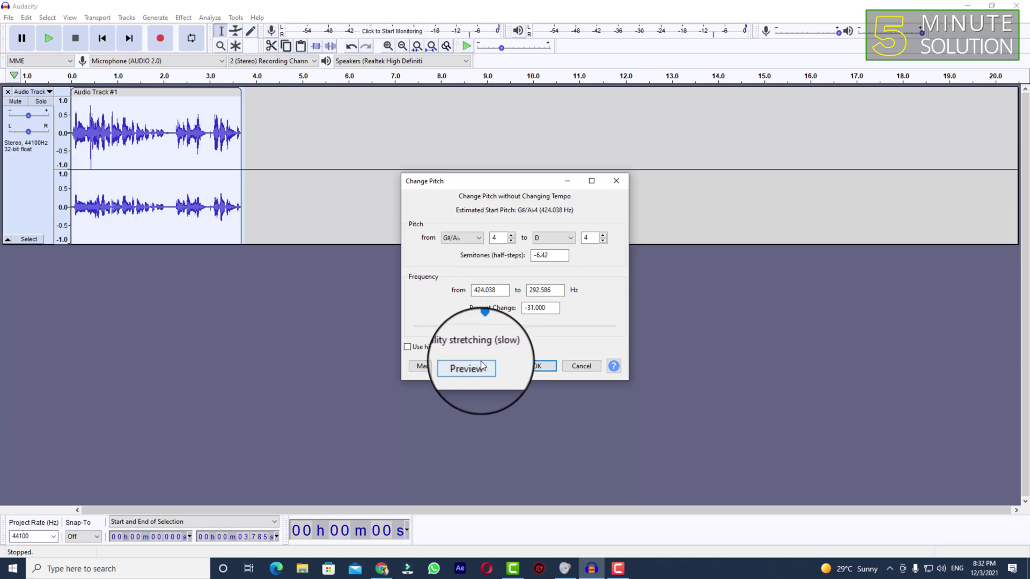
left_click(474, 366)
left_click(527, 317)
left_click_drag(485, 330, 477, 327)
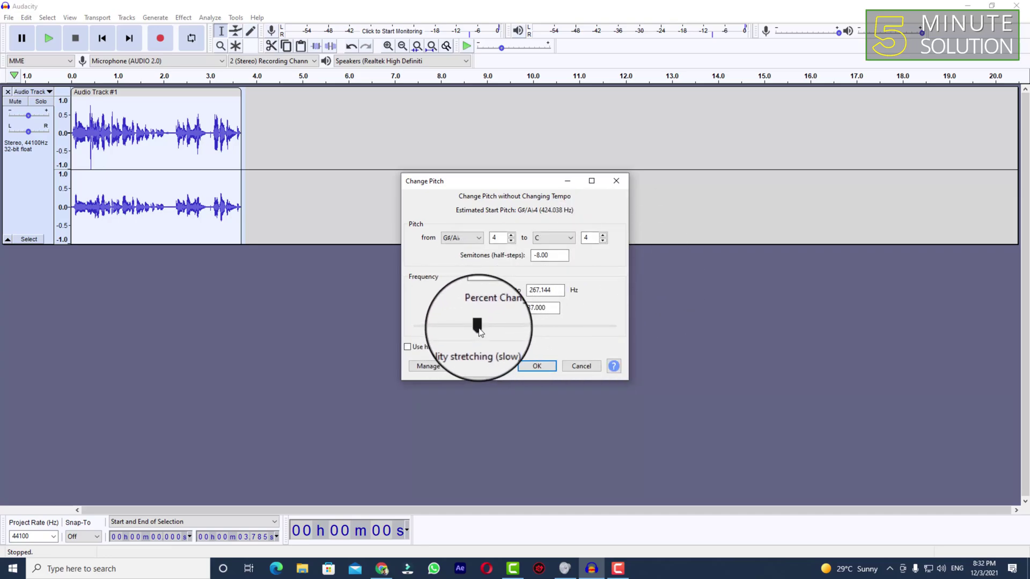
Step: Preview a B3 (-9.43 semitone) drop, then settle on C4 at -8.28 semitones (-38%) and preview it
left_click_drag(475, 327, 474, 326)
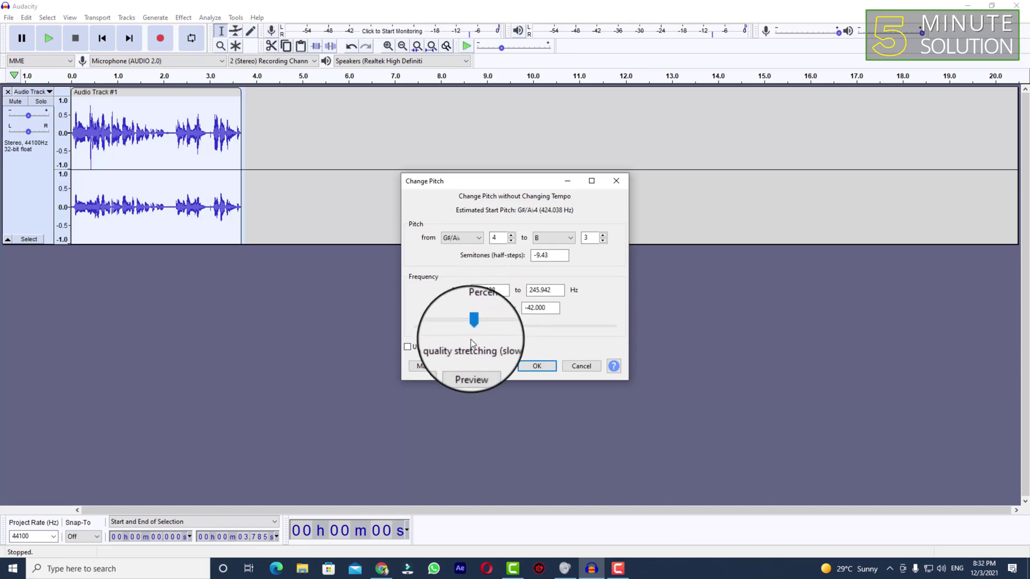
left_click(476, 366)
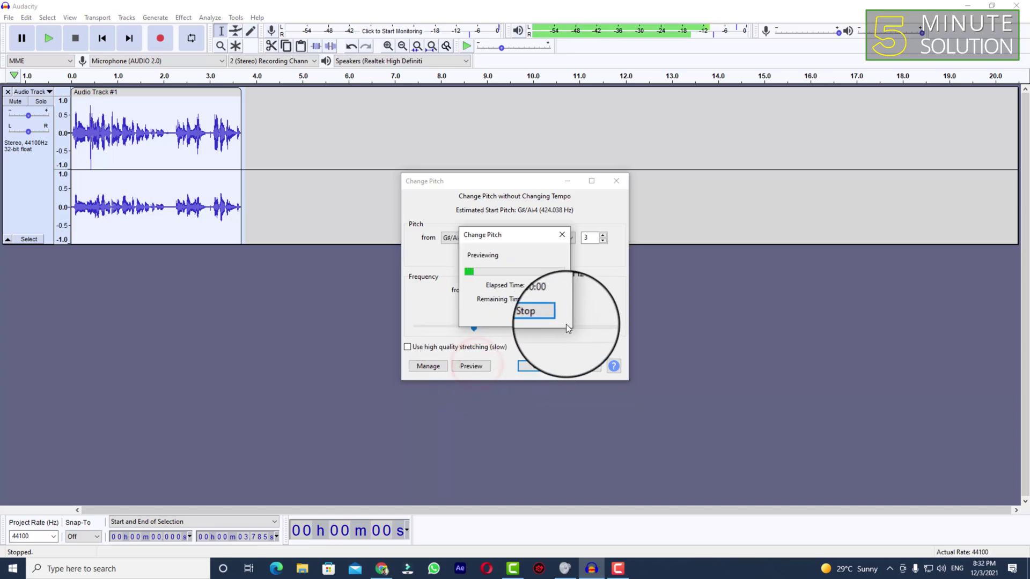
left_click(547, 313)
left_click_drag(483, 325, 485, 325)
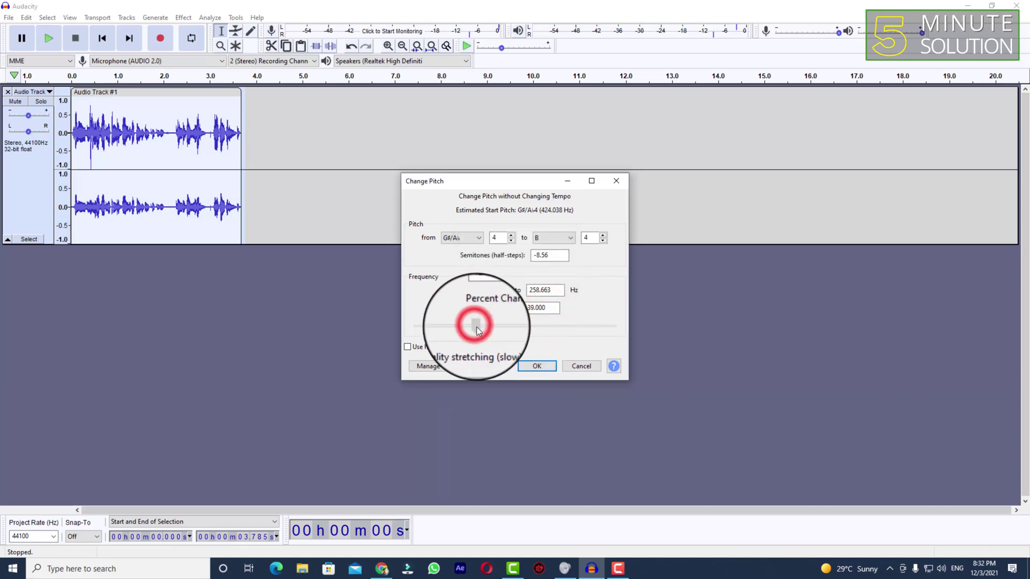
left_click(481, 368)
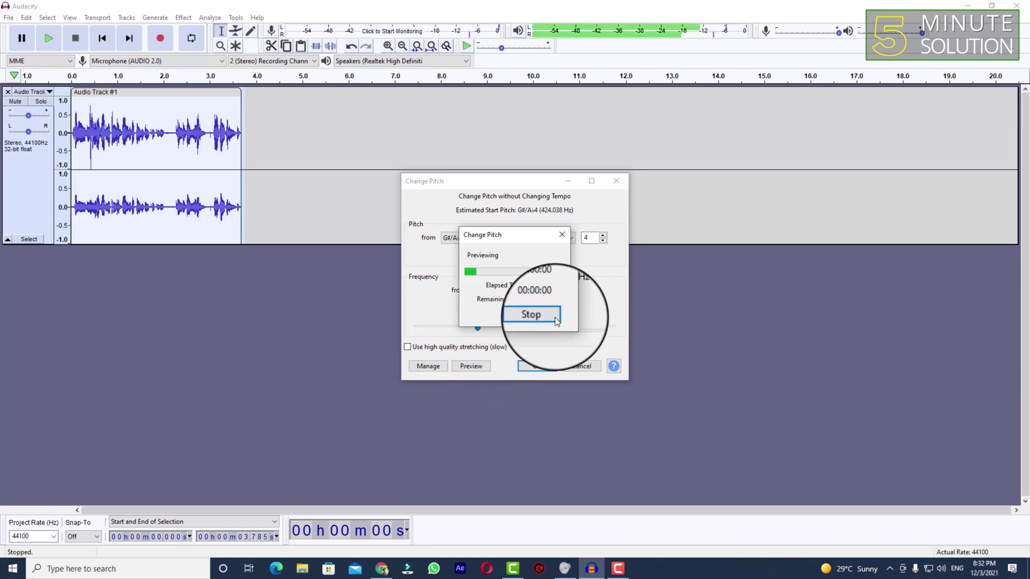
left_click(541, 316)
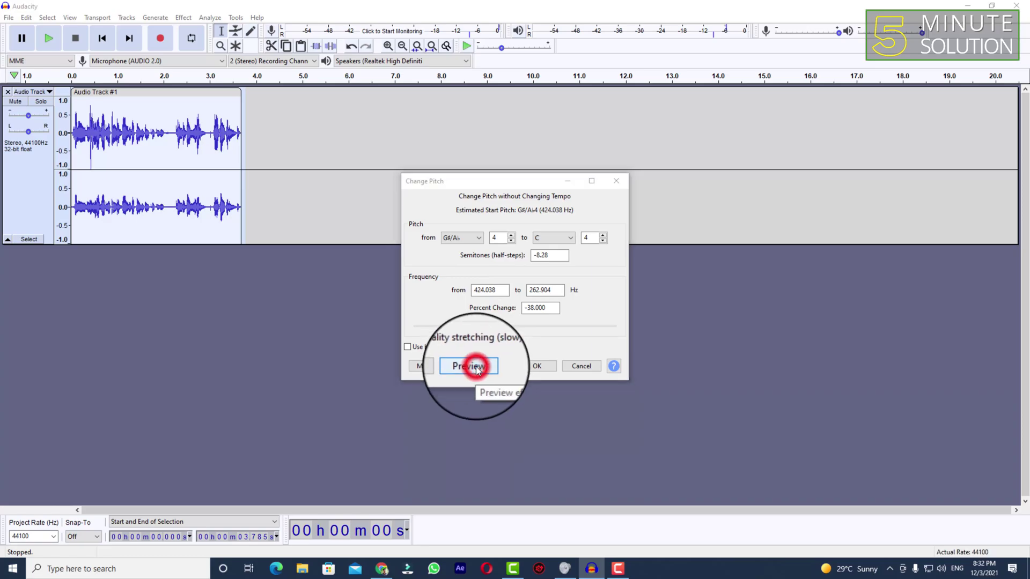
left_click(476, 368)
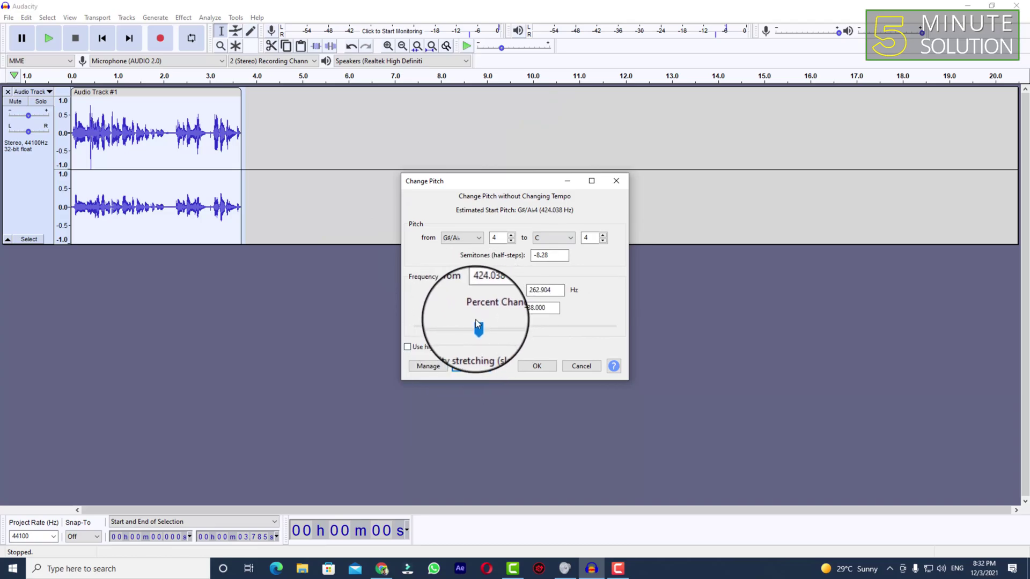
Step: Apply the -8.28 semitone pitch drop and play the lowered voice from near the clip start
left_click(537, 368)
left_click(114, 123)
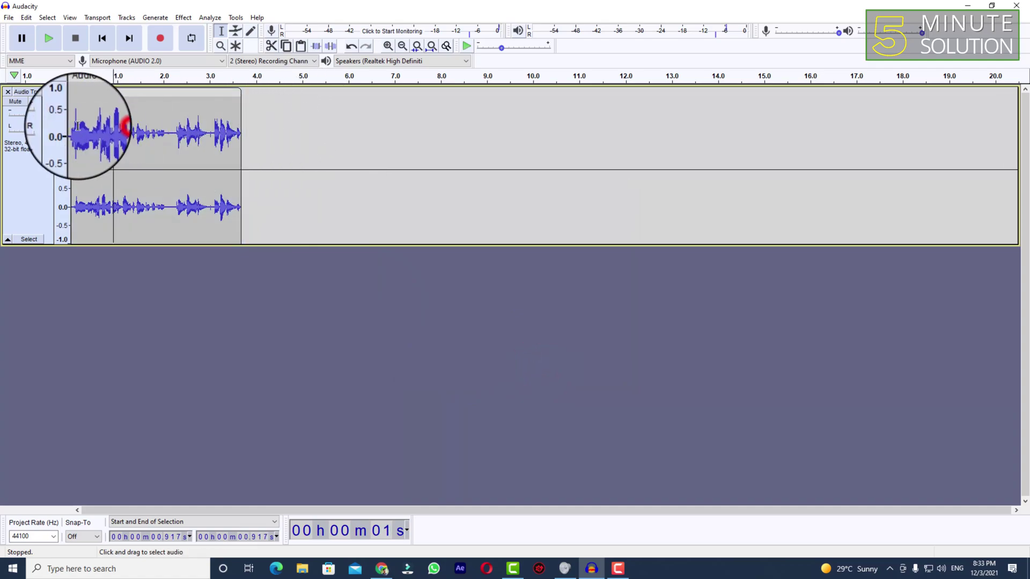
left_click(76, 124)
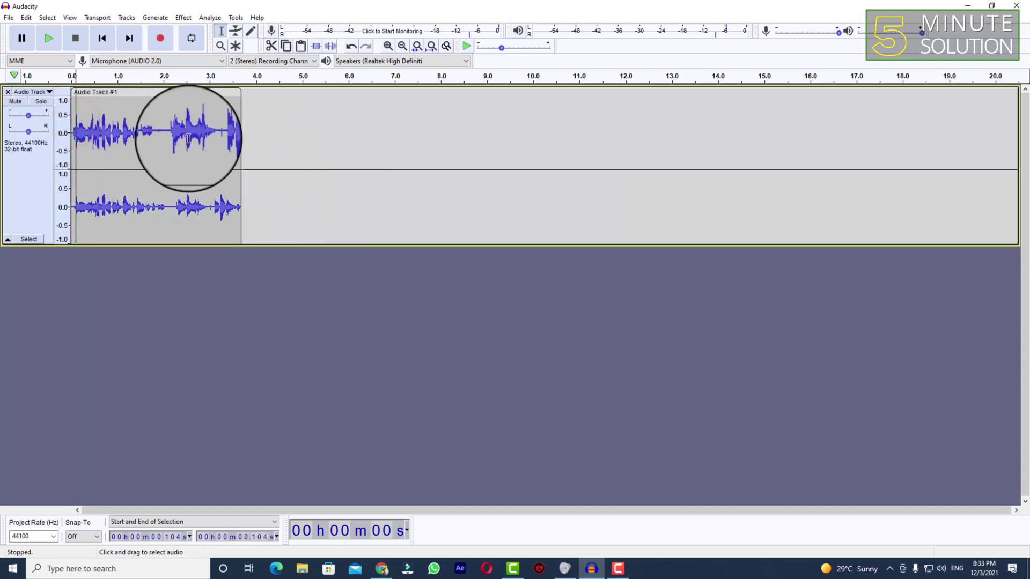
key("space")
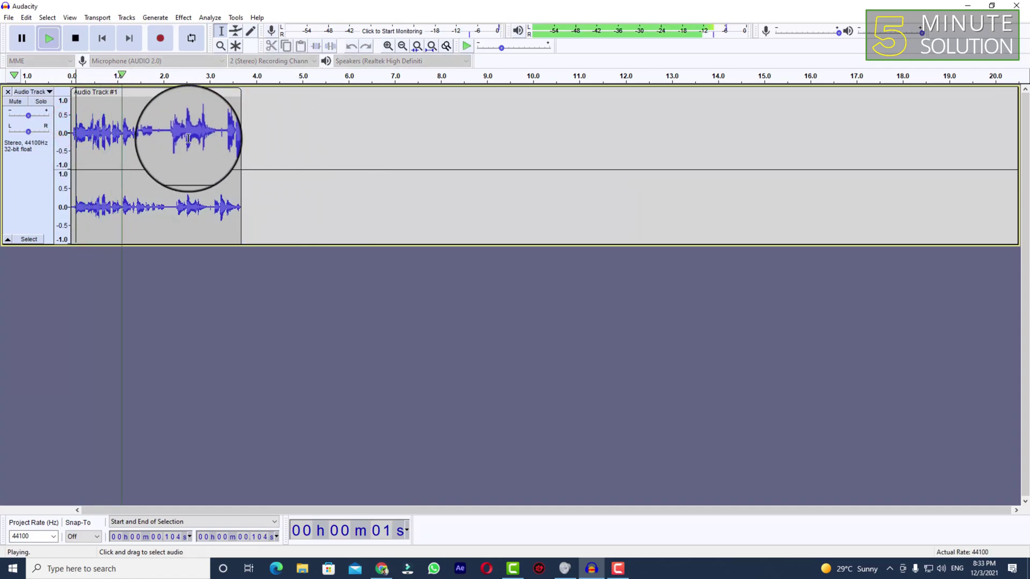